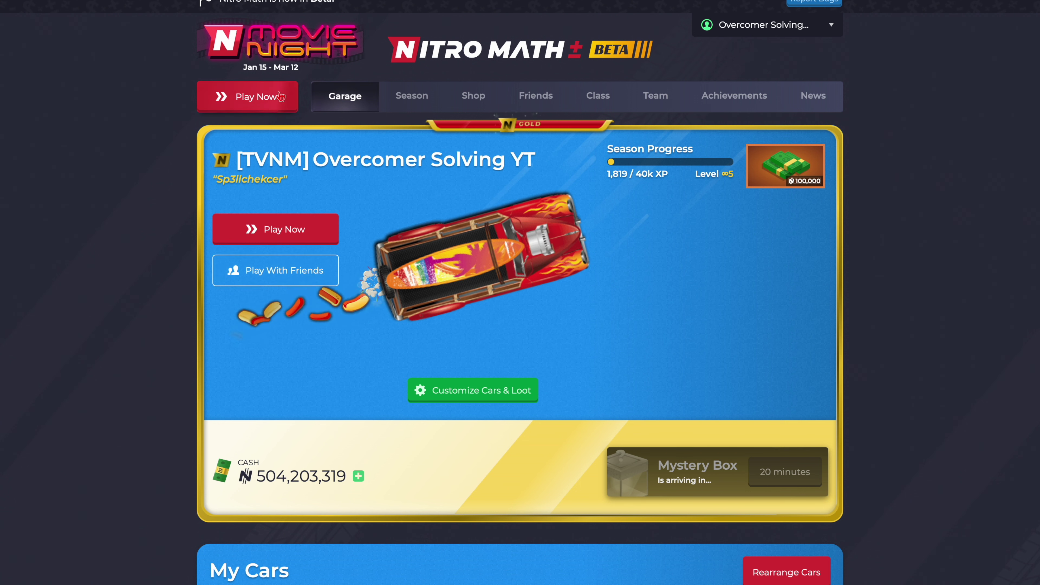
Step: Hide the Movie Night banner's link element using Web Inspector's Toggle Visibility
{"action": "right_click", "coordinate": [327, 54]}
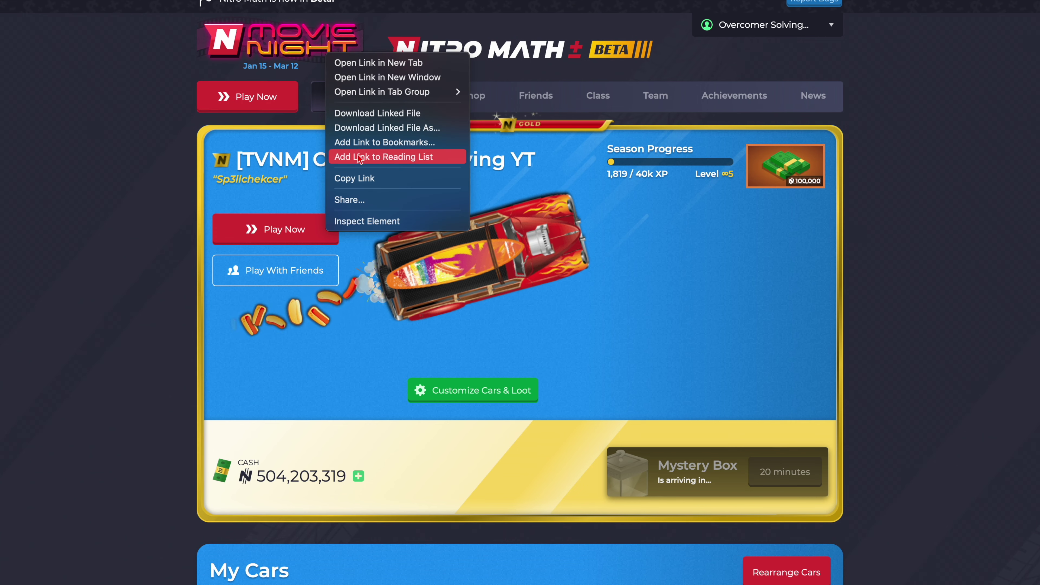
{"action": "left_click", "coordinate": [354, 222]}
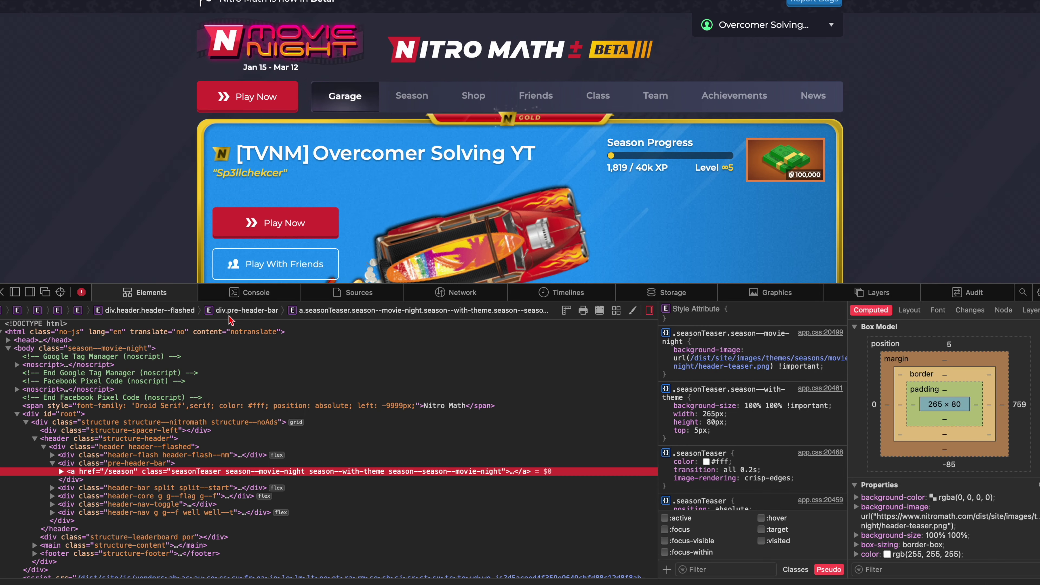
{"action": "right_click", "coordinate": [234, 475]}
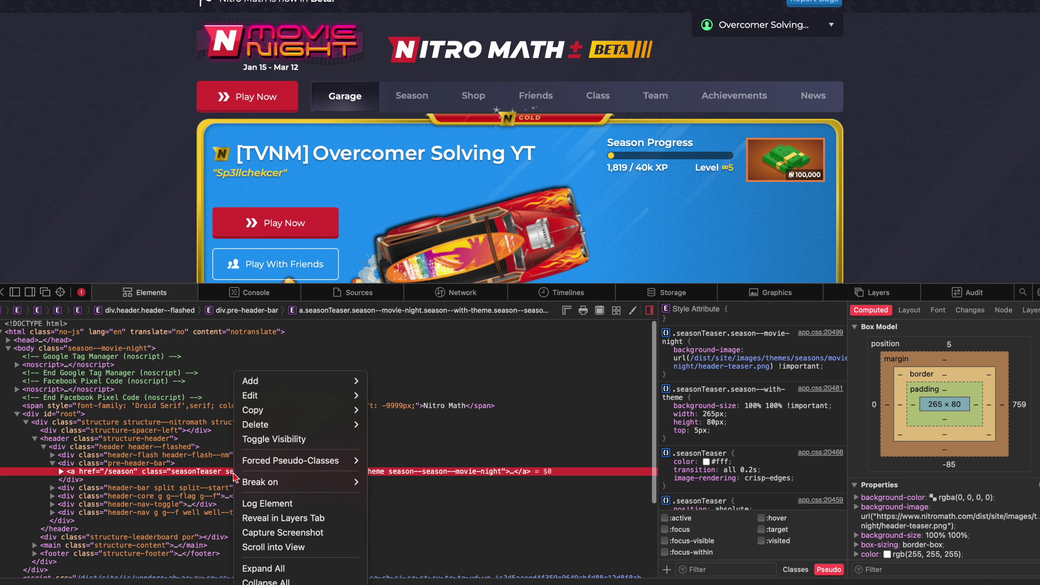
{"action": "left_click", "coordinate": [272, 439]}
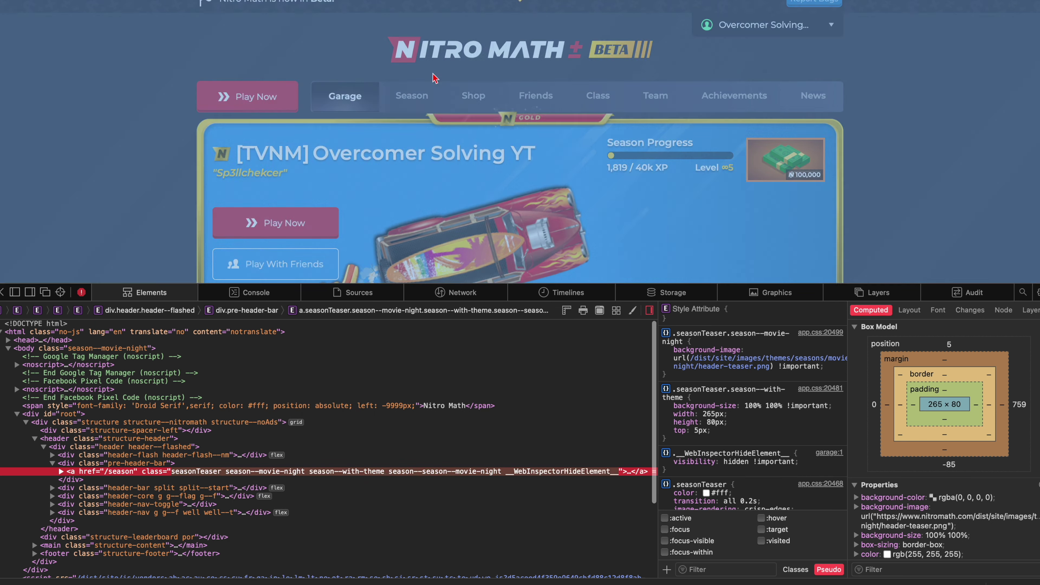
Step: Hide the Nitro Math logo element from the page header
{"action": "right_click", "coordinate": [482, 73]}
{"action": "left_click", "coordinate": [506, 226]}
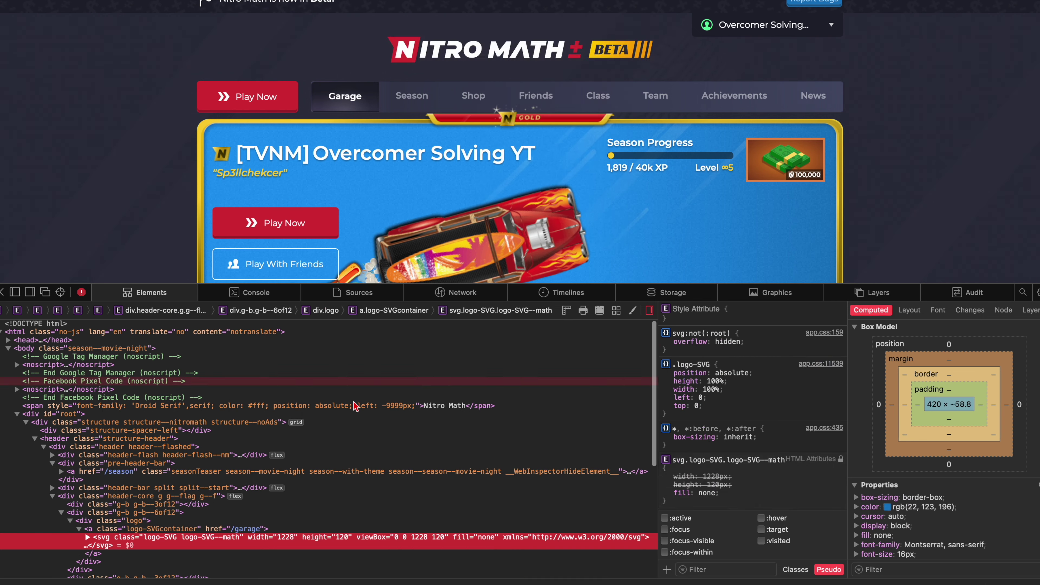
{"action": "right_click", "coordinate": [278, 536]}
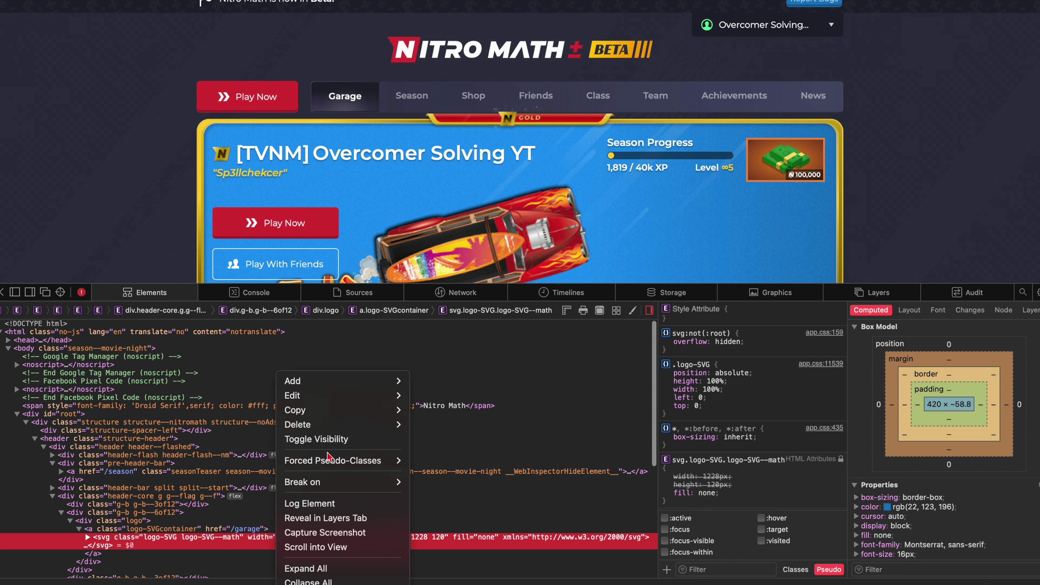
{"action": "left_click", "coordinate": [319, 439]}
Step: Hide the account name element in the header, then close Web Inspector
{"action": "left_click", "coordinate": [755, 32]}
{"action": "right_click", "coordinate": [755, 31]}
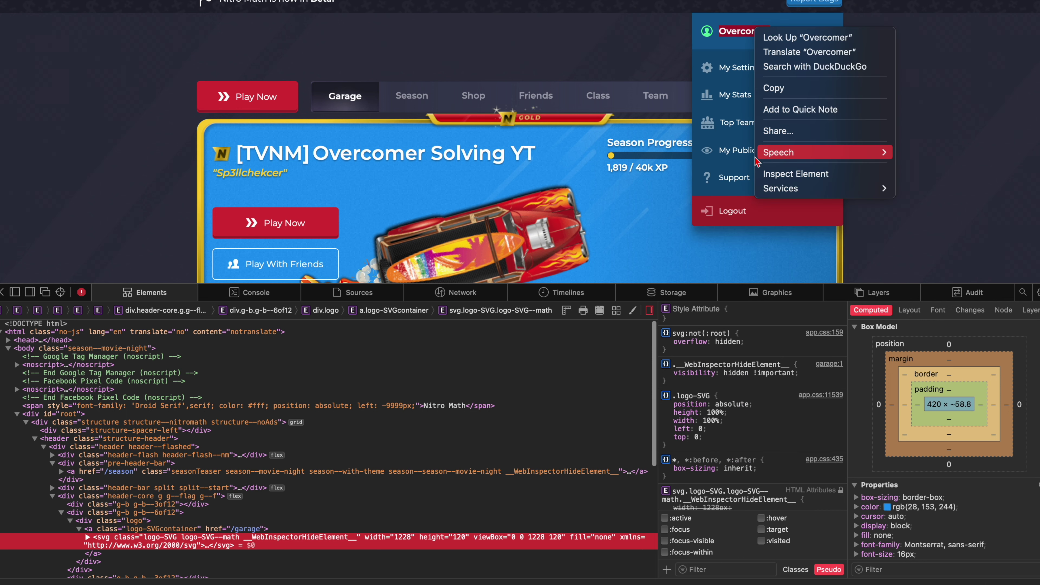
{"action": "key", "text": "Escape"}
{"action": "right_click", "coordinate": [770, 28]}
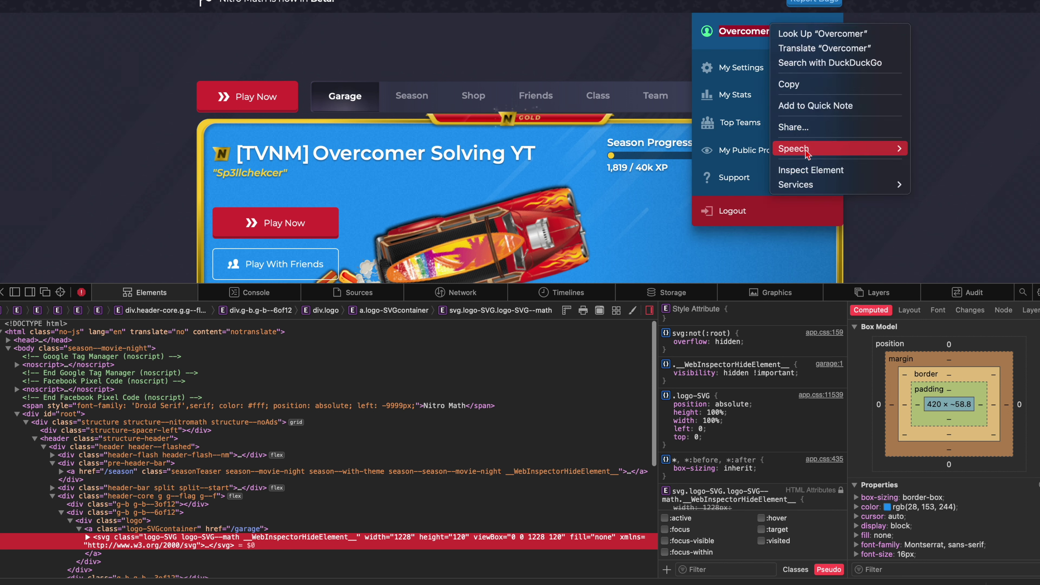
{"action": "left_click", "coordinate": [806, 170]}
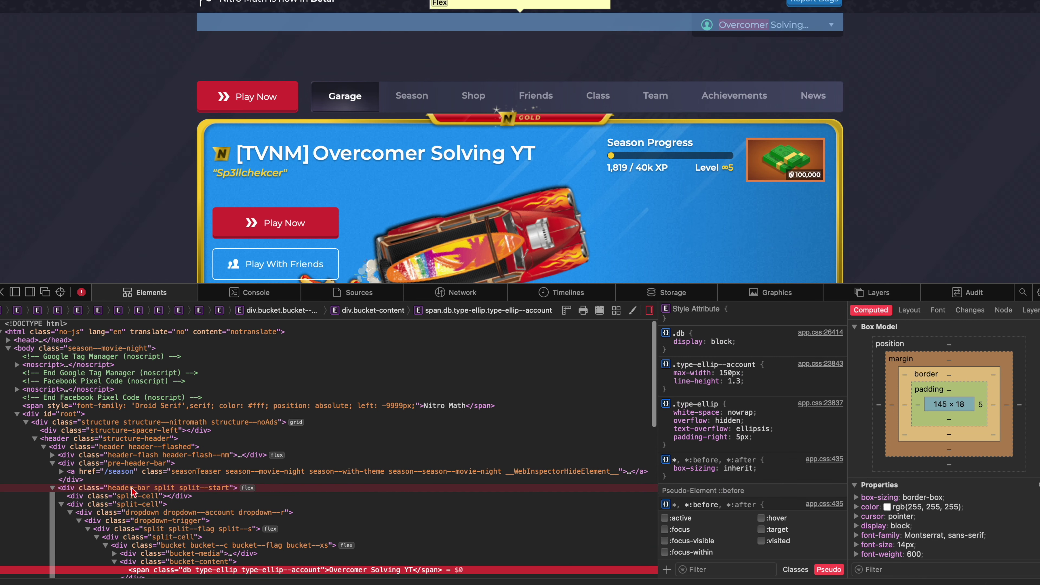
{"action": "scroll", "coordinate": [146, 496], "scroll_direction": "down", "scroll_amount": 2}
{"action": "right_click", "coordinate": [202, 528]}
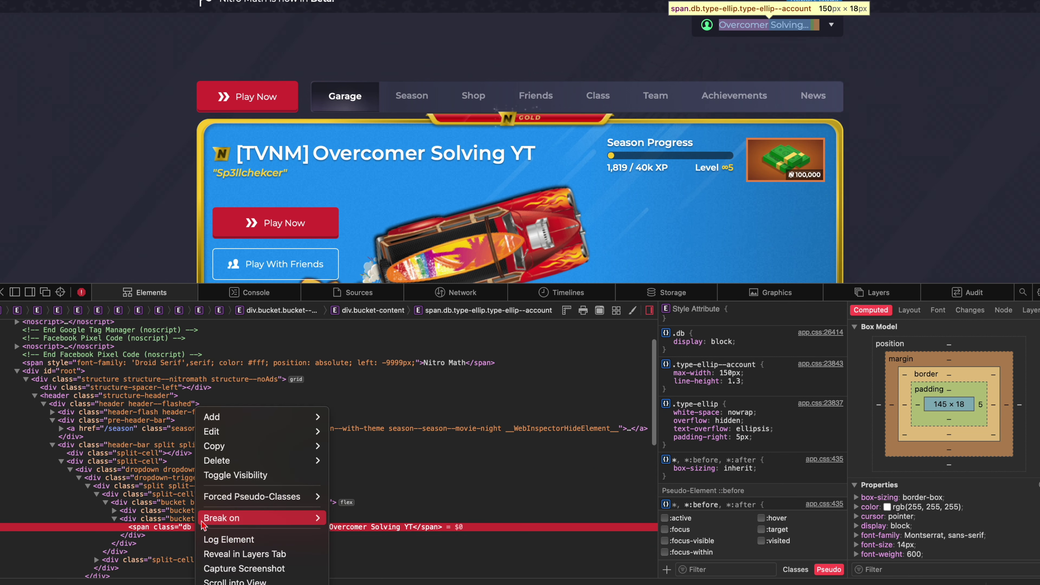
{"action": "left_click", "coordinate": [236, 478]}
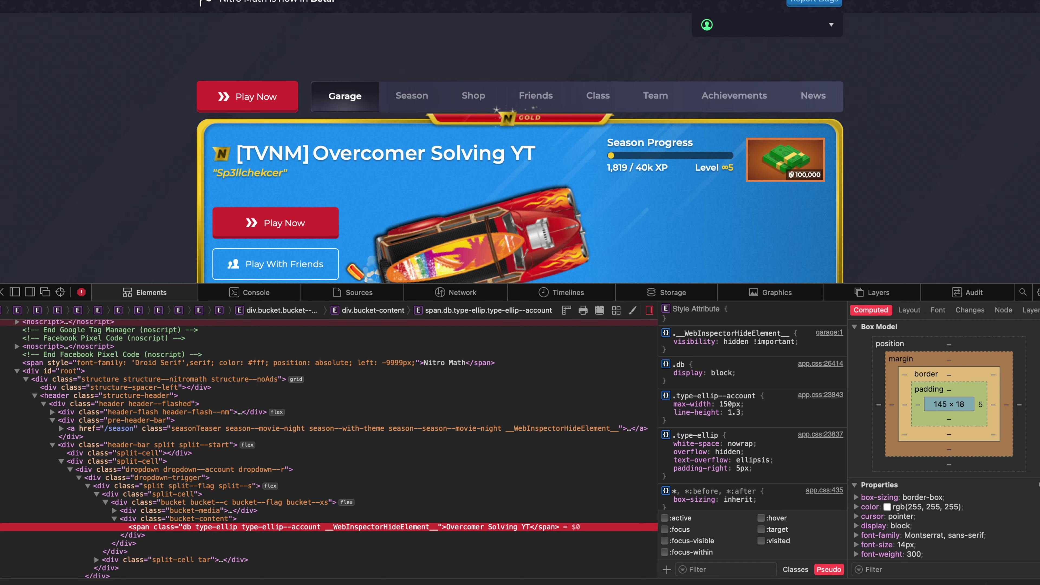
{"action": "key", "text": "super+alt+i"}
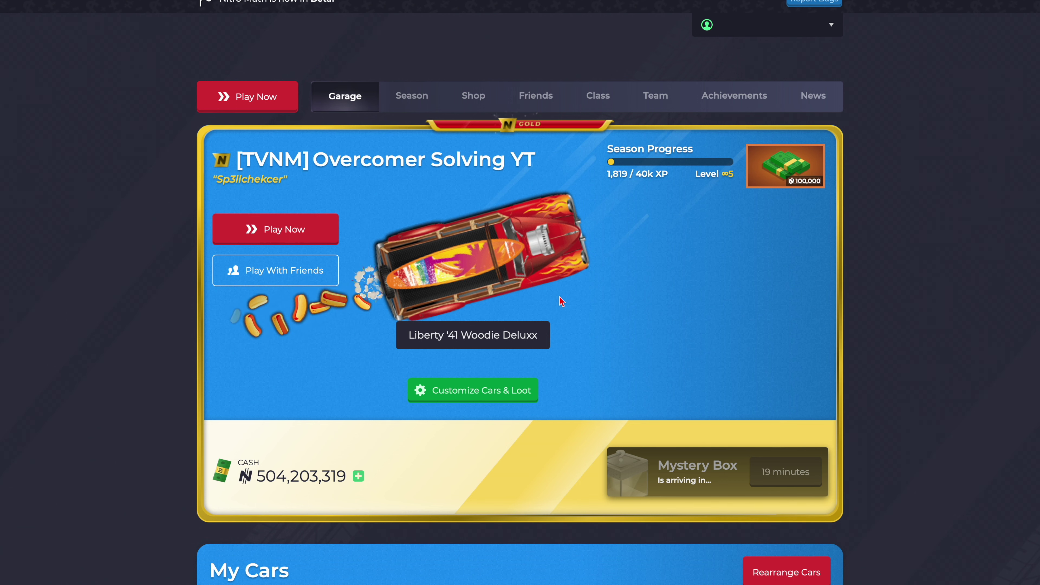
Step: Go to the footer's Updates link to view the Nitro Game Updates & Fixes page
{"action": "scroll", "coordinate": [388, 251], "scroll_direction": "down", "scroll_amount": 10}
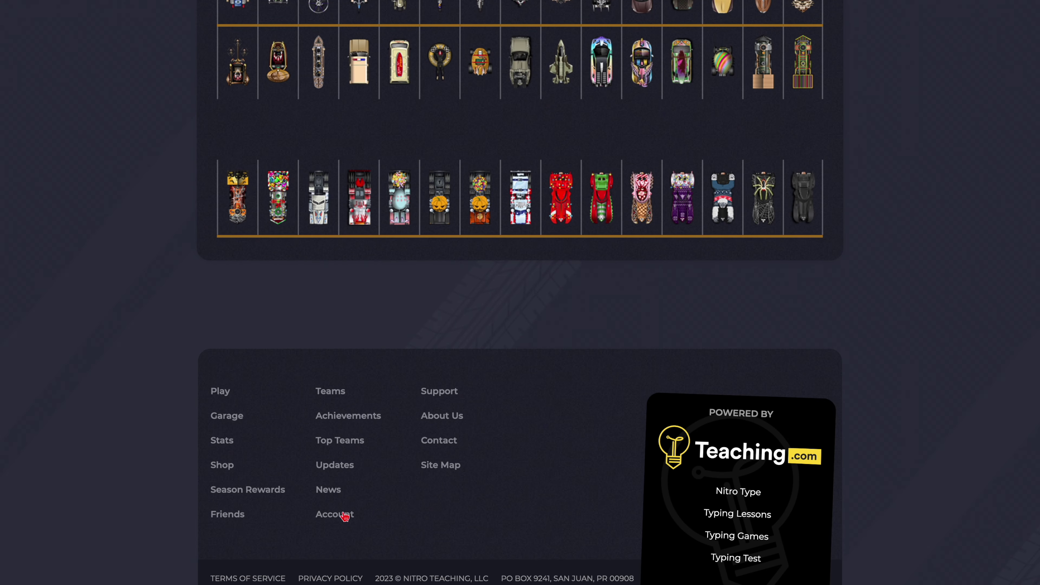
{"action": "left_click", "coordinate": [342, 474]}
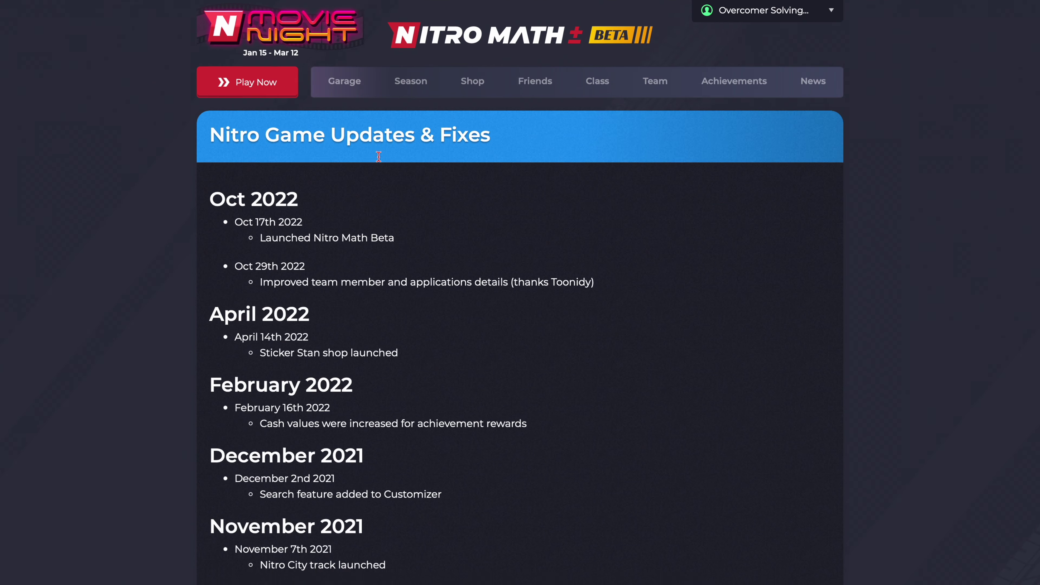
Step: View the Leaderboards Coming Soon page, then return to the garage homepage
{"action": "scroll", "coordinate": [378, 157], "scroll_direction": "down", "scroll_amount": 10}
{"action": "scroll", "coordinate": [379, 156], "scroll_direction": "up", "scroll_amount": 2}
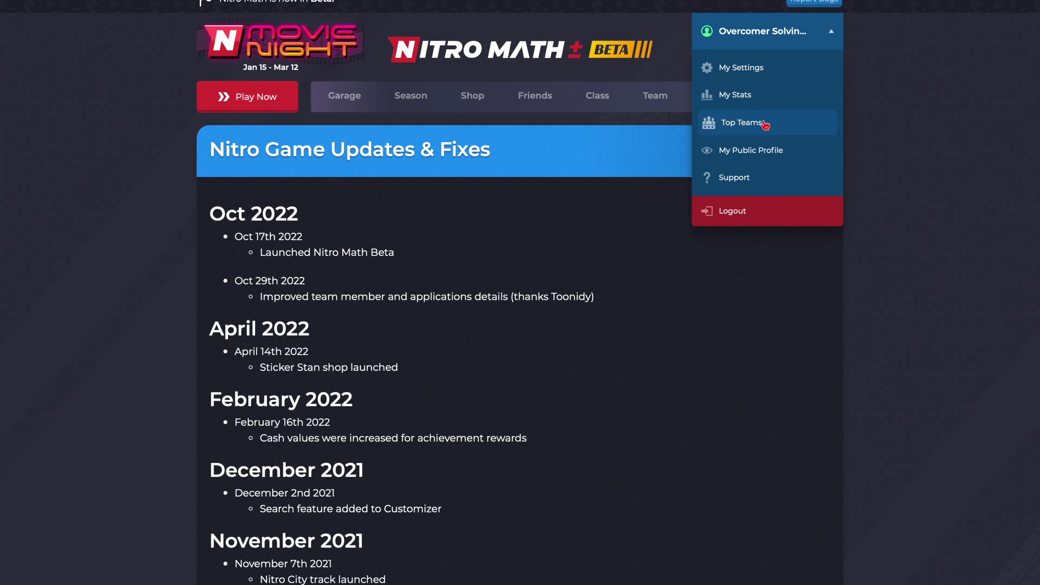
{"action": "left_click", "coordinate": [742, 122]}
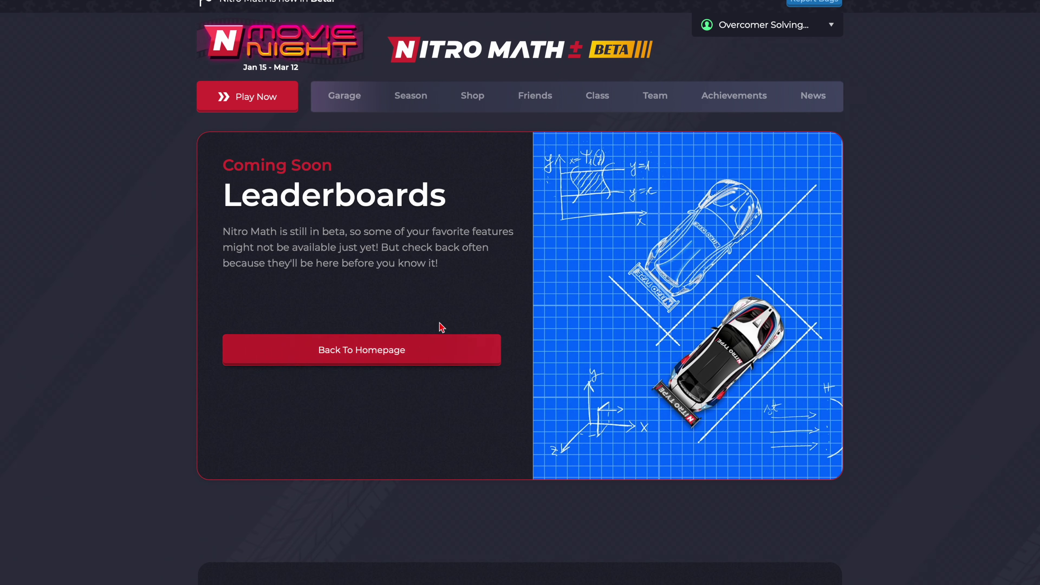
{"action": "left_click", "coordinate": [364, 104]}
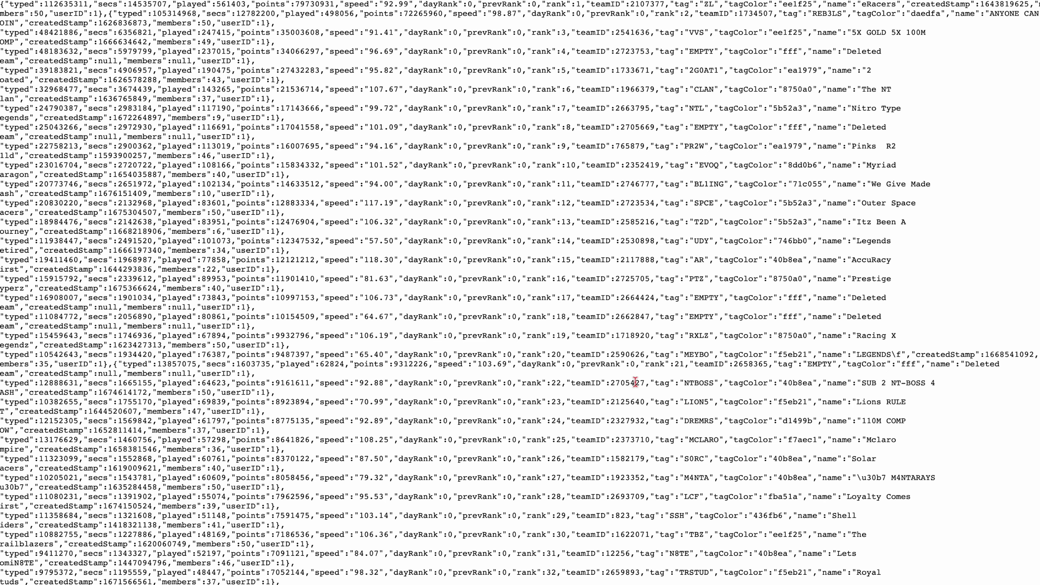
Step: Browse the team leaderboard JSON ranks 1–100, briefly selecting rank 17's teamID 2664424
{"action": "scroll", "coordinate": [635, 383], "scroll_direction": "down", "scroll_amount": 20}
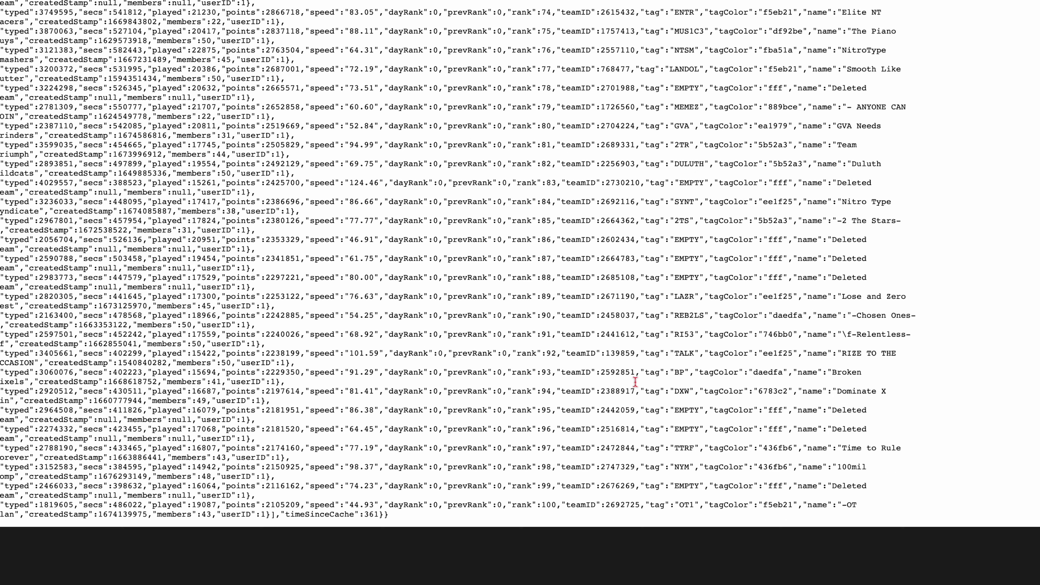
{"action": "scroll", "coordinate": [635, 383], "scroll_direction": "up", "scroll_amount": 20}
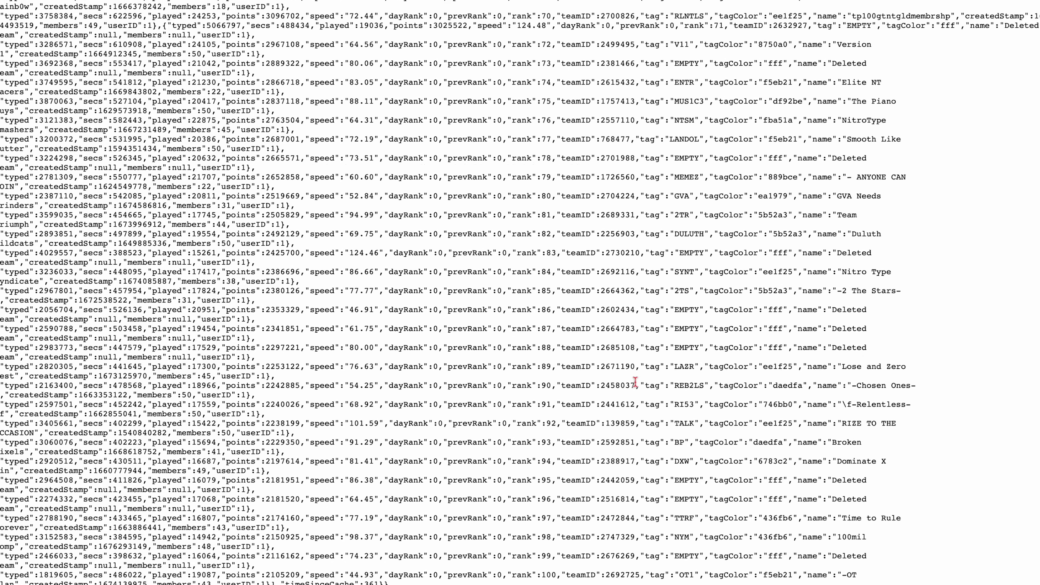
{"action": "scroll", "coordinate": [636, 383], "scroll_direction": "up", "scroll_amount": 5}
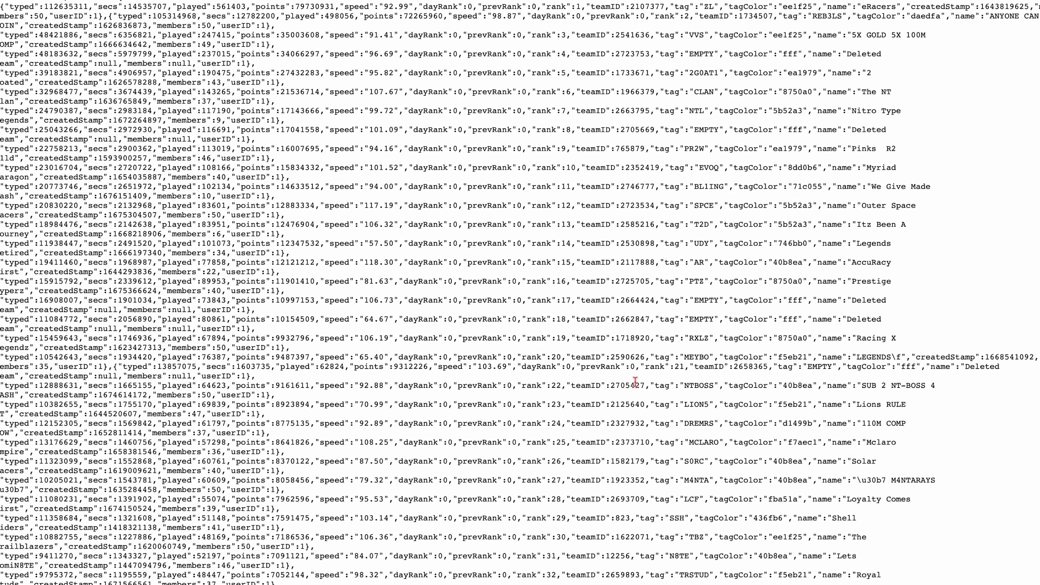
{"action": "double_click", "coordinate": [639, 299]}
{"action": "left_click", "coordinate": [616, 275]}
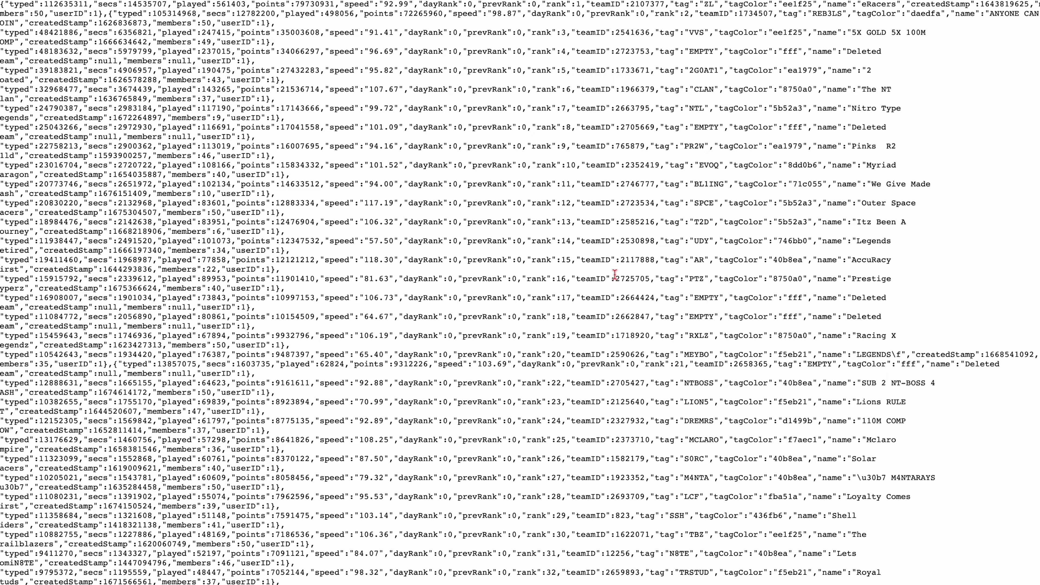
{"action": "scroll", "coordinate": [615, 274], "scroll_direction": "down", "scroll_amount": 5}
{"action": "scroll", "coordinate": [615, 274], "scroll_direction": "up", "scroll_amount": 5}
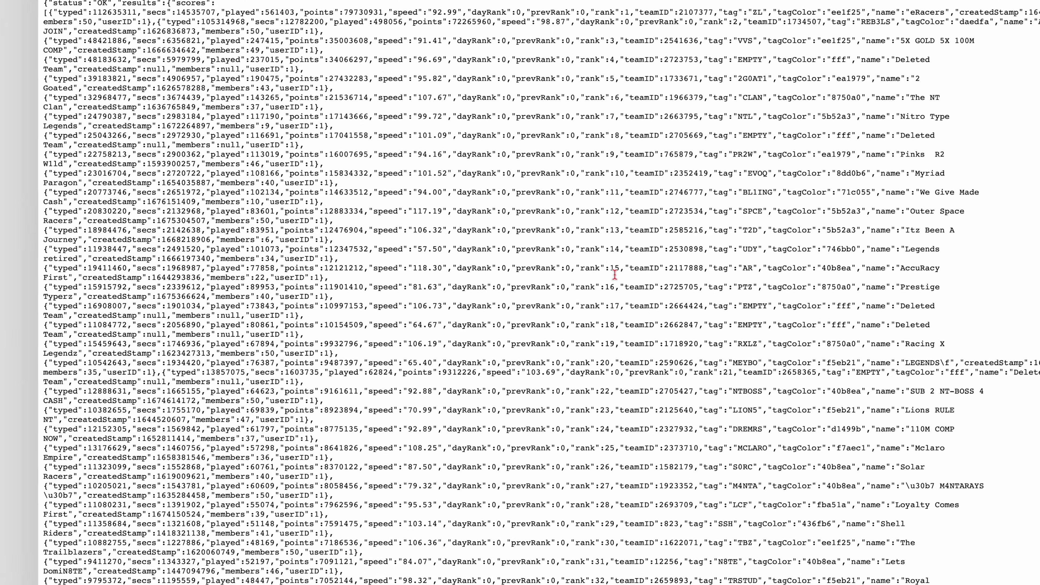
{"action": "scroll", "coordinate": [615, 274], "scroll_direction": "left", "scroll_amount": 1}
{"action": "scroll", "coordinate": [615, 273], "scroll_direction": "down", "scroll_amount": 15}
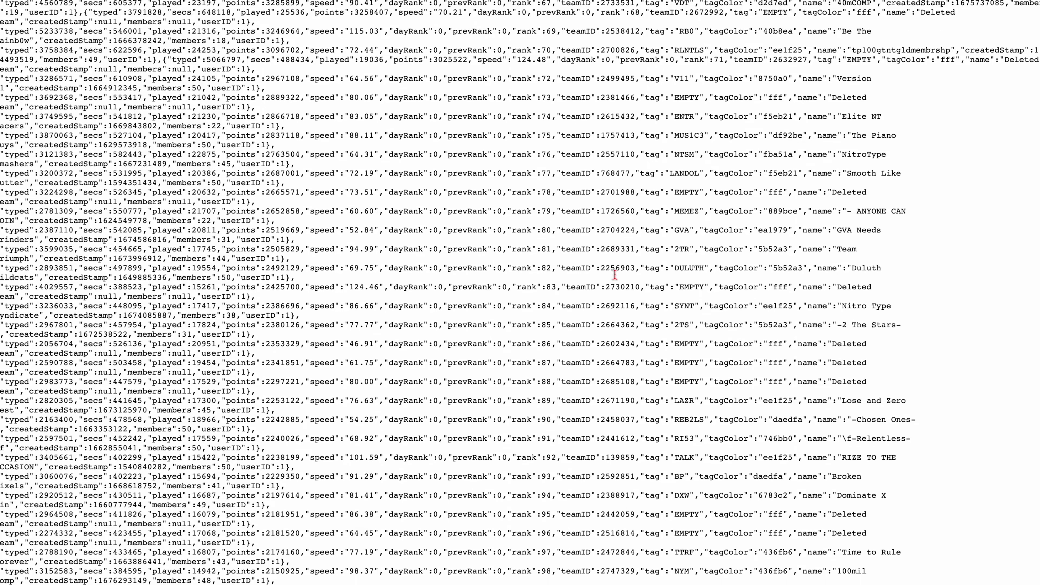
{"action": "scroll", "coordinate": [615, 274], "scroll_direction": "up", "scroll_amount": 15}
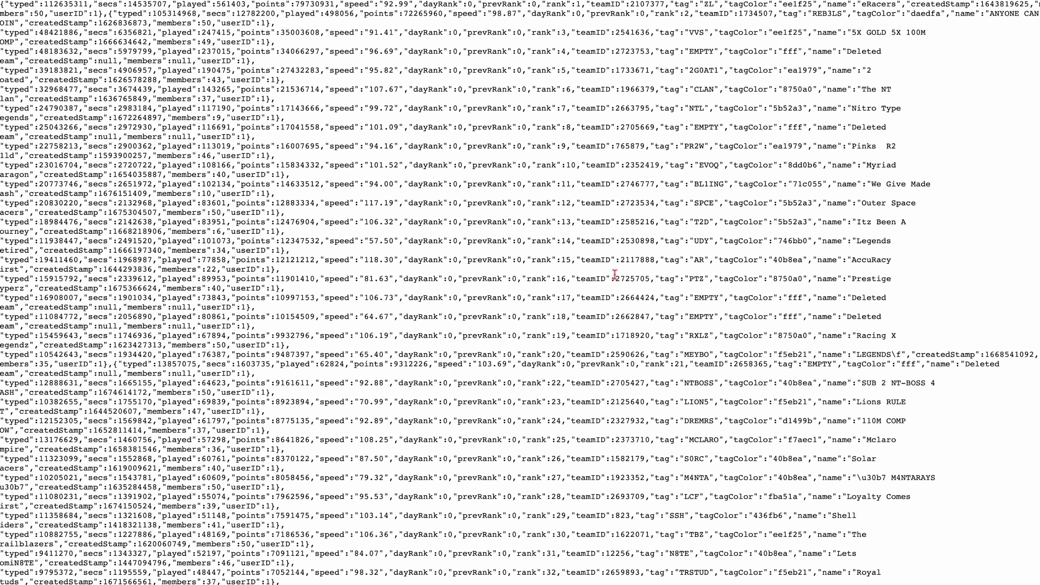